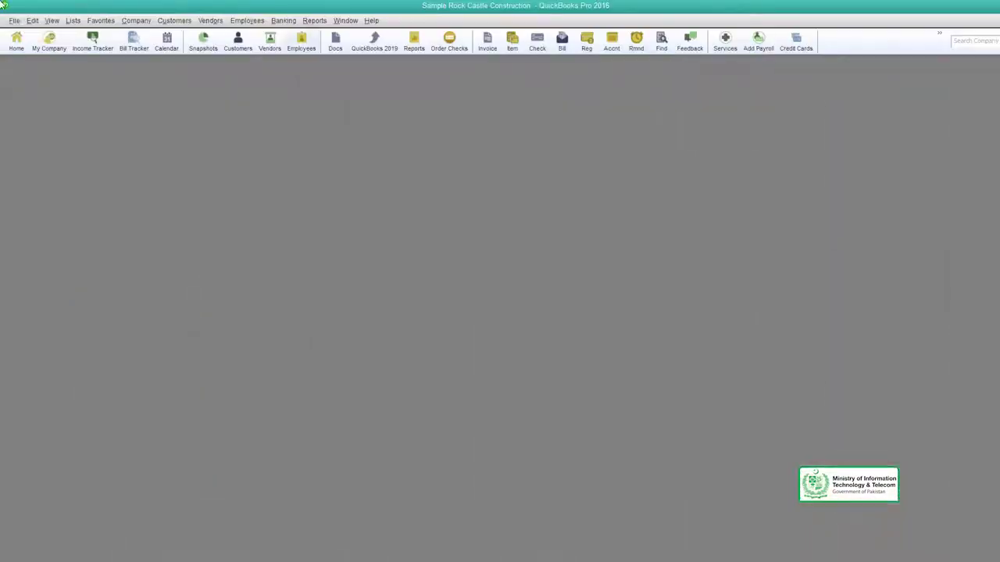
- Enable estimates and progress invoicing in the company preferences for Jobs & Estimates, and accept closing the open windows
click(18, 46)
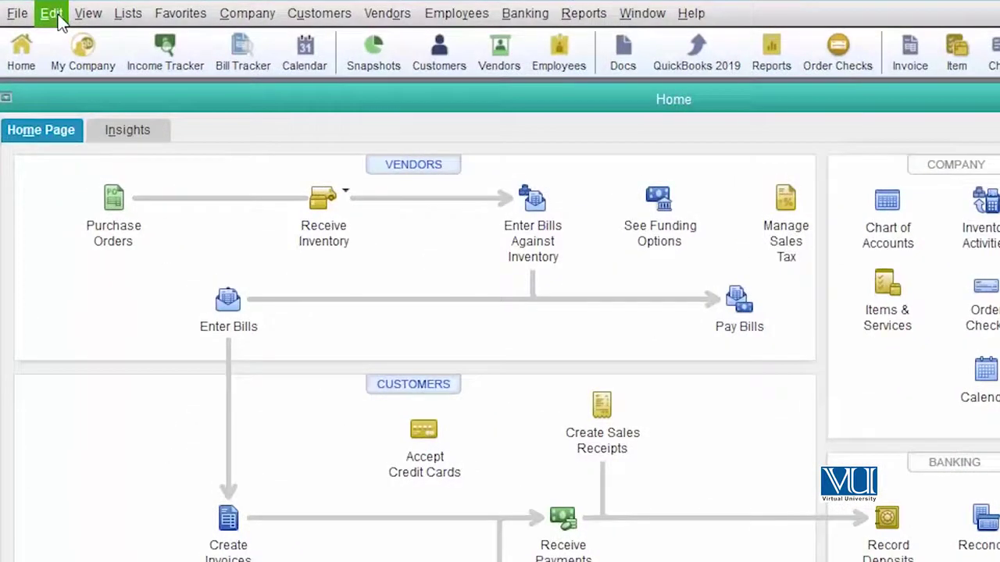
click(51, 13)
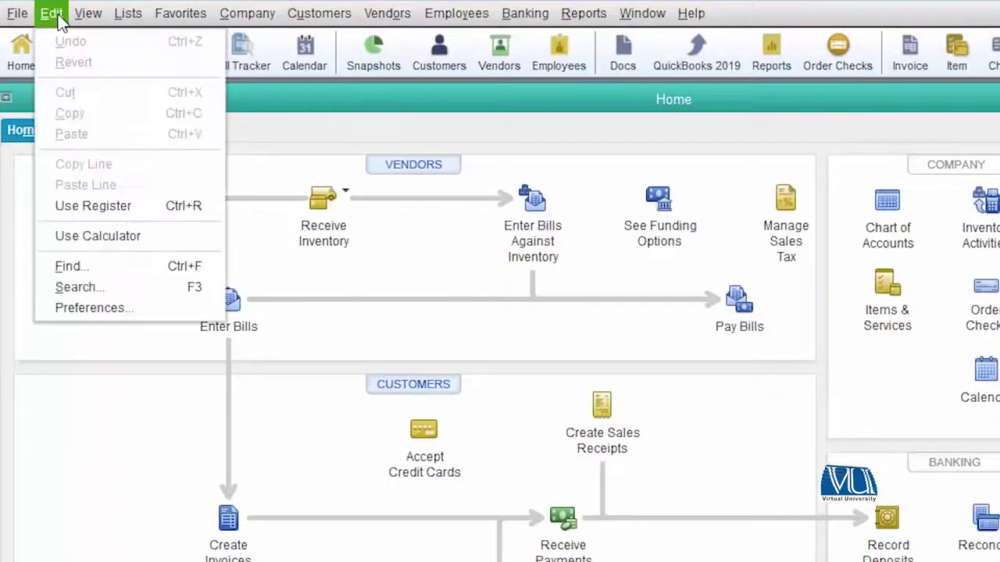
click(87, 312)
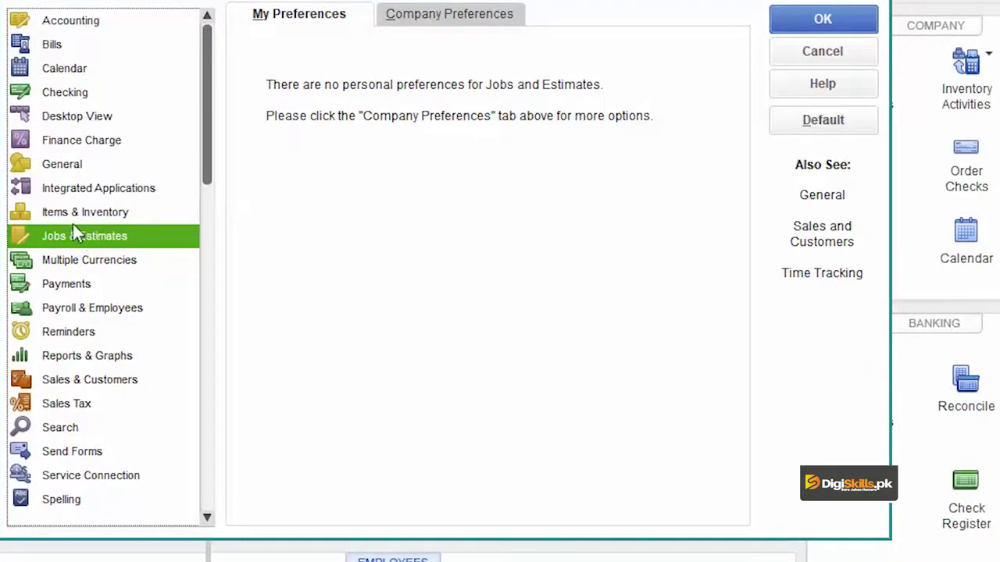
click(448, 21)
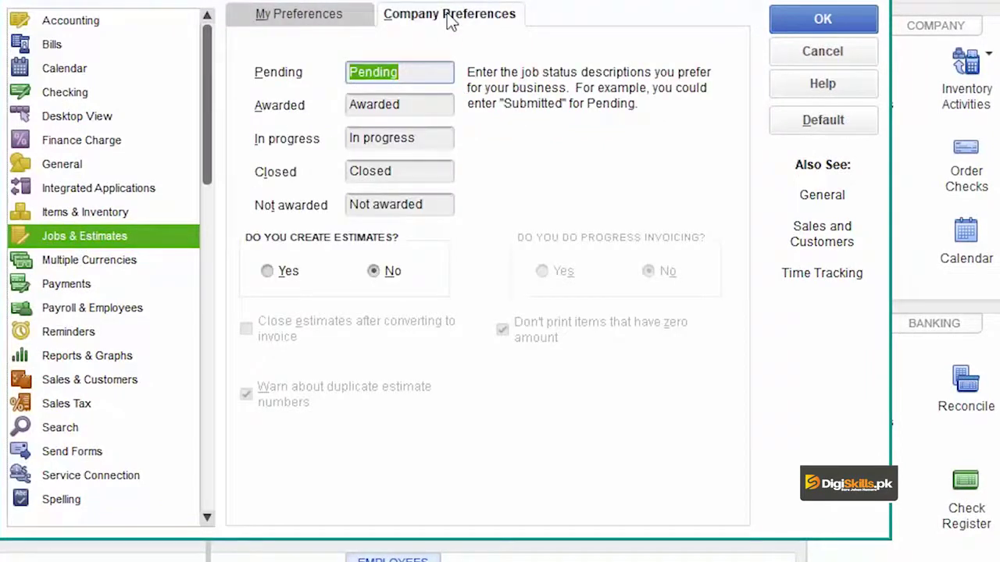
click(266, 271)
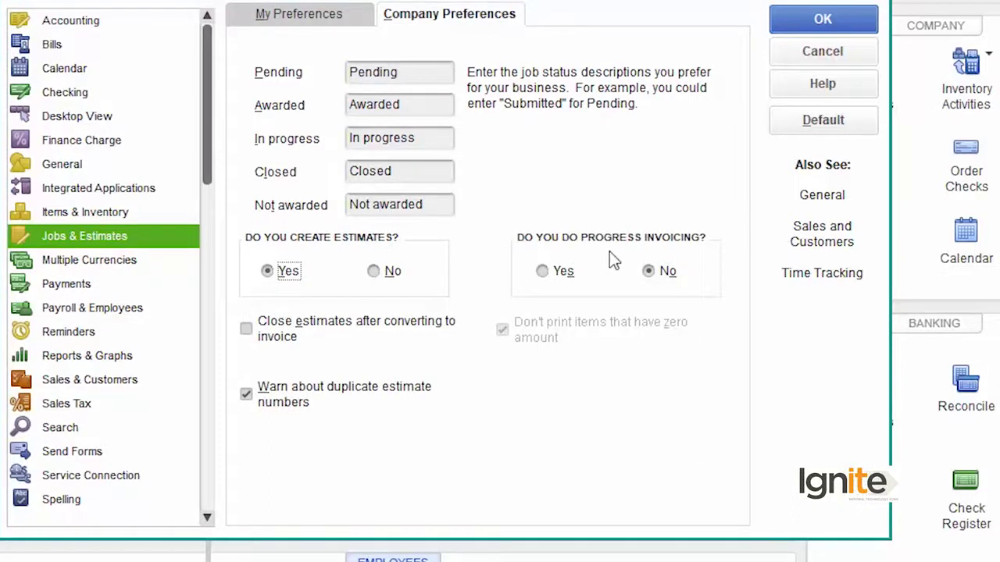
click(542, 271)
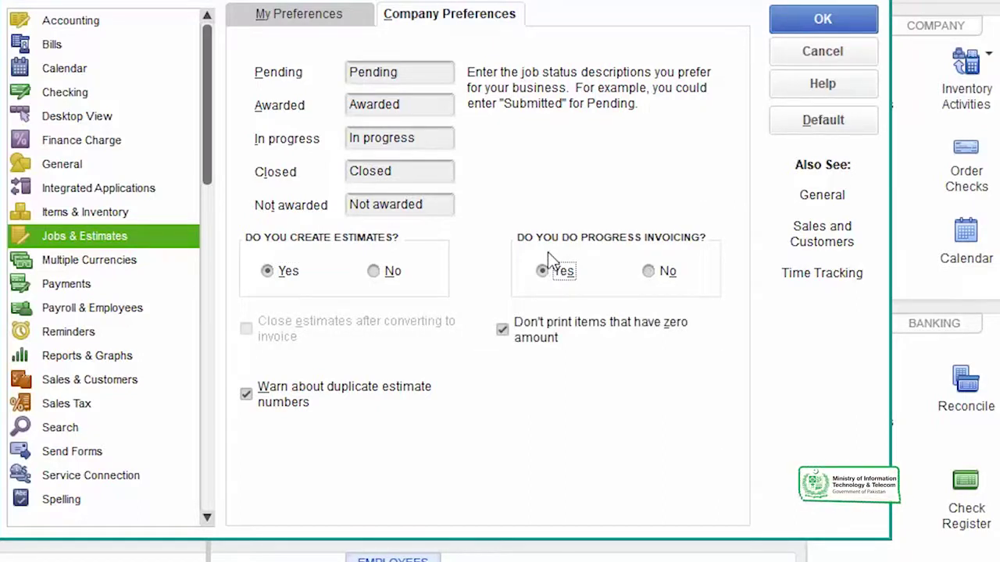
click(819, 24)
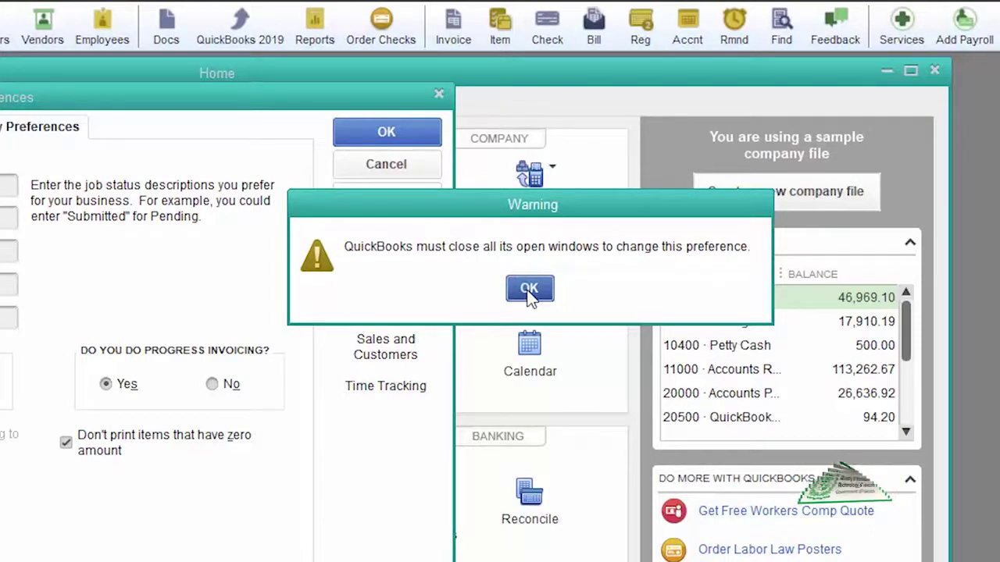
click(530, 289)
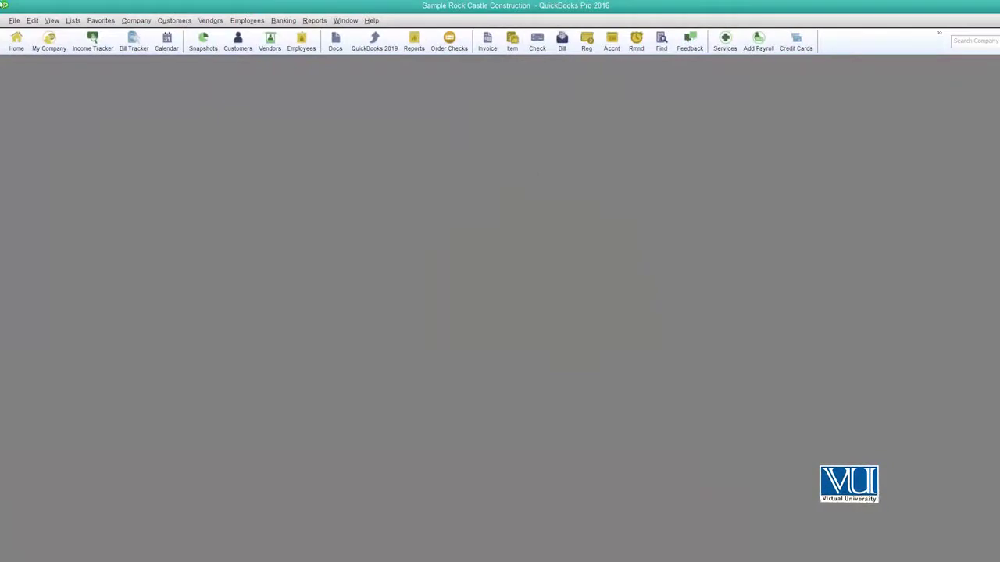
- Start a new estimate from the home page in a maximized window and select the existing parent customer for it
click(17, 45)
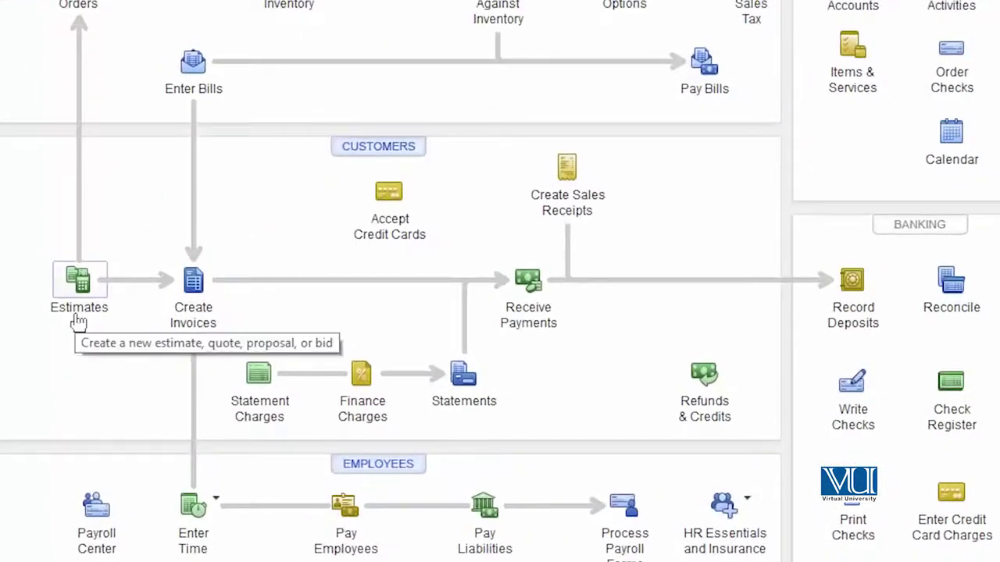
click(78, 316)
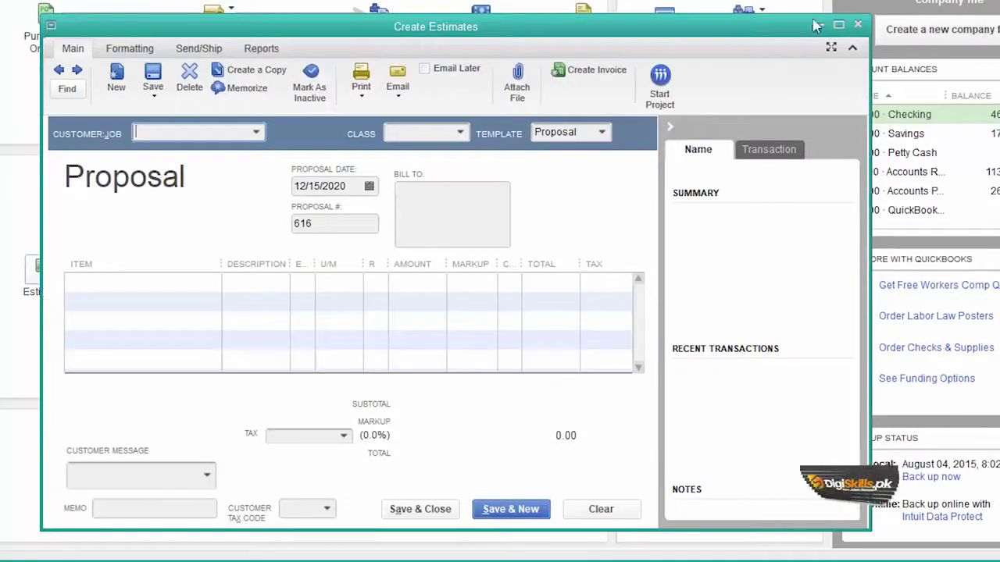
click(839, 29)
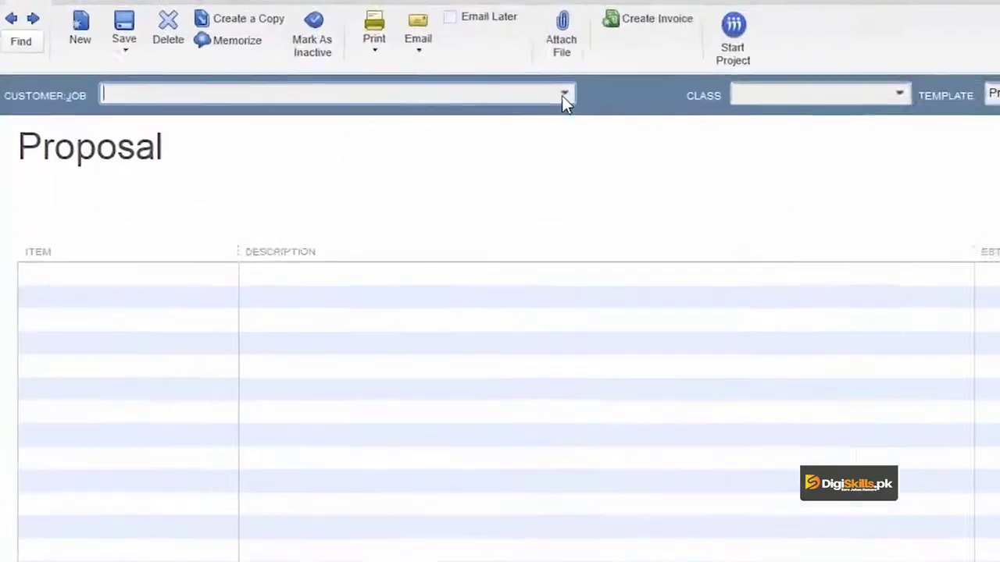
click(314, 107)
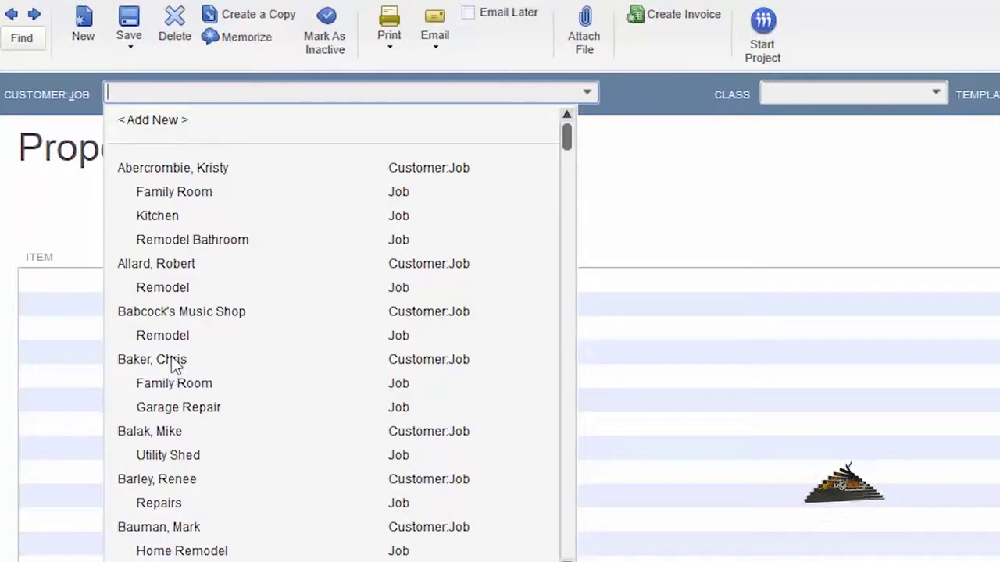
click(171, 360)
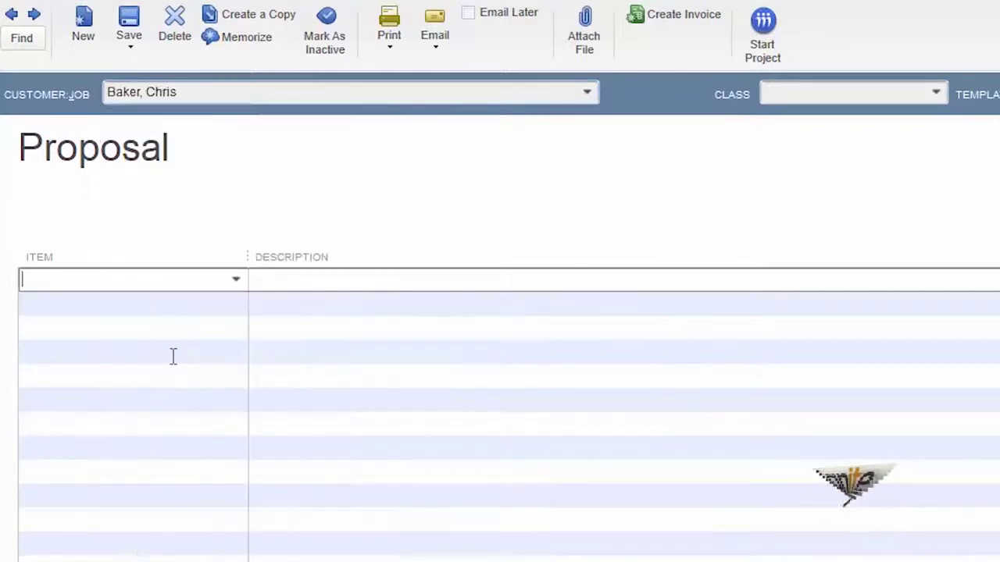
- Add Cabinet Pulls, Door Frame and Installation as the three line items of the estimate
click(237, 280)
scroll(208, 464, down, 1)
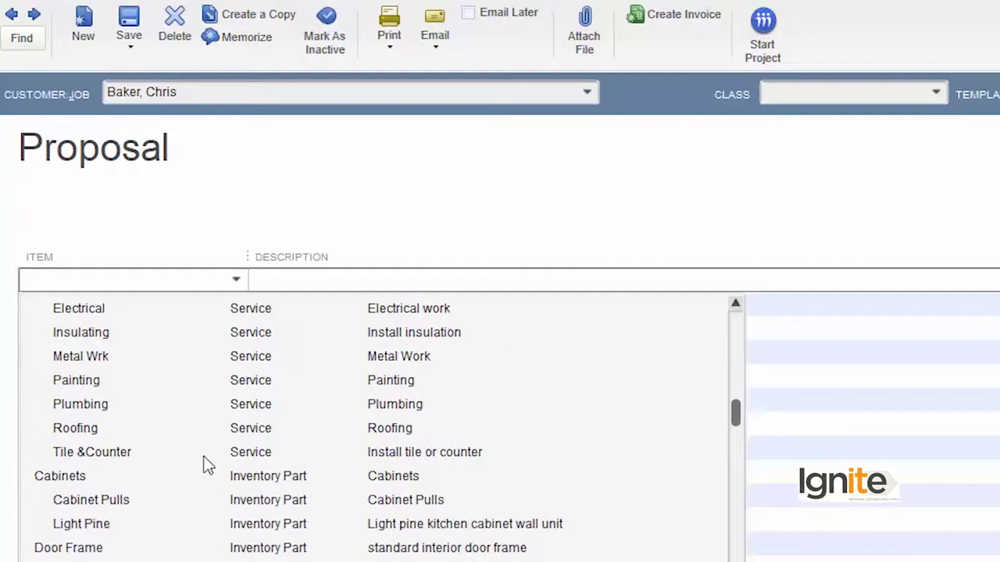
click(108, 500)
click(239, 304)
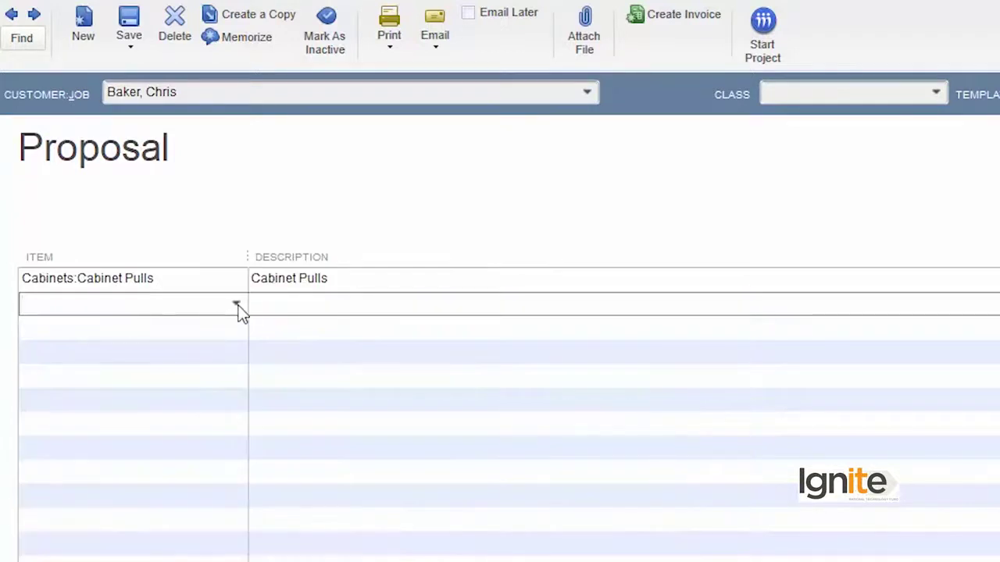
click(237, 305)
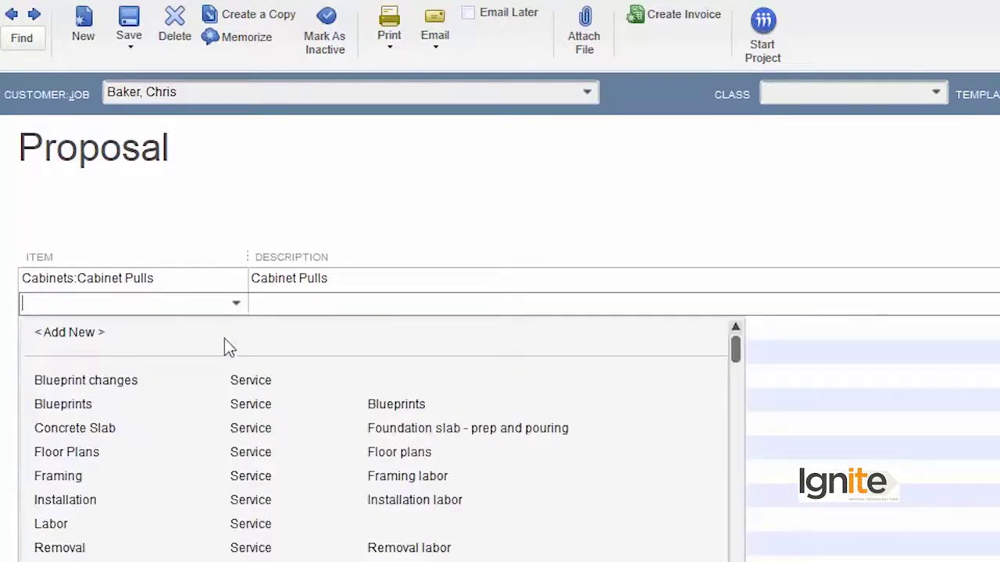
scroll(201, 458, down, 1)
text(Door Frame)
click(82, 556)
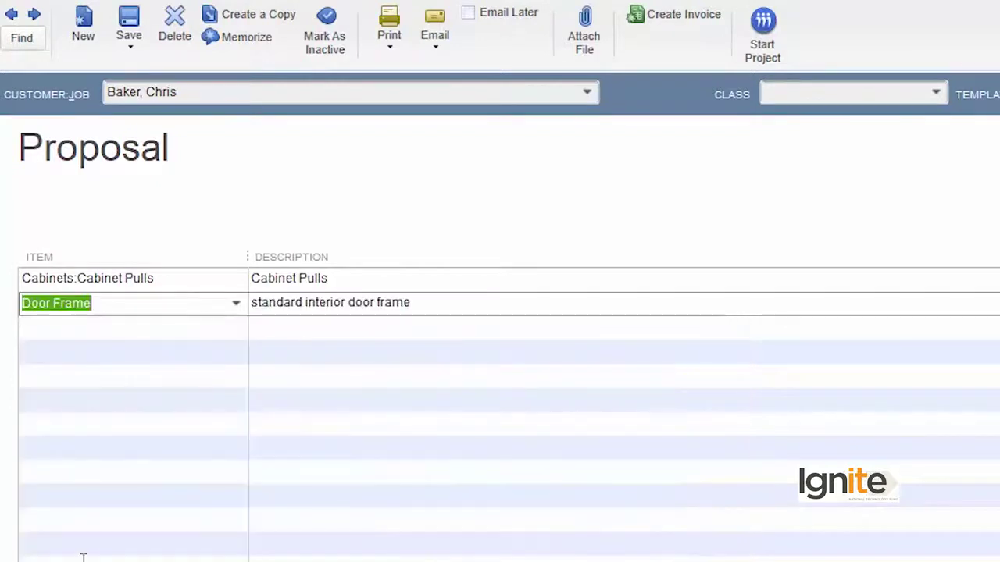
click(243, 332)
click(234, 329)
click(65, 523)
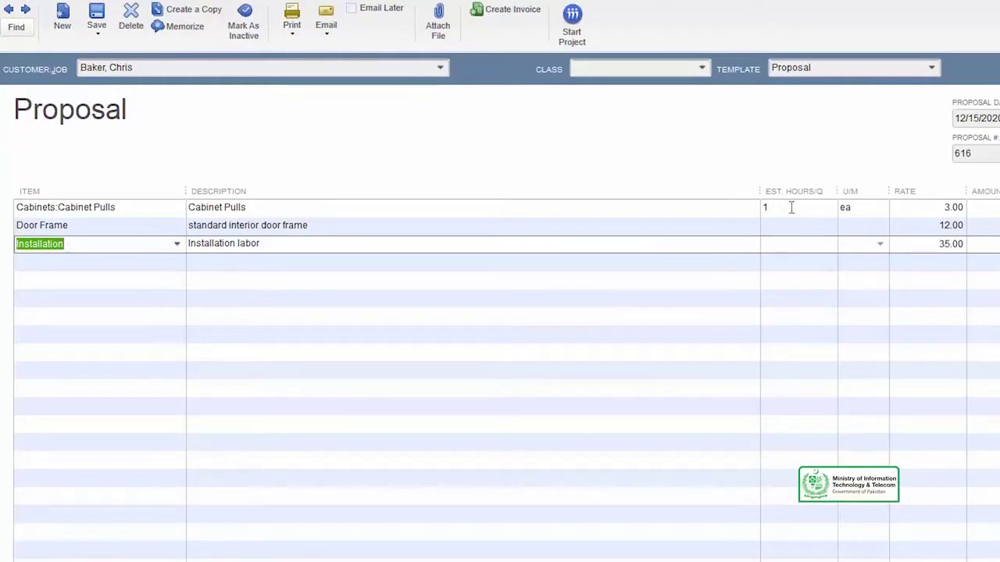
- Set the estimated quantity of all three line items to 3
click(788, 209)
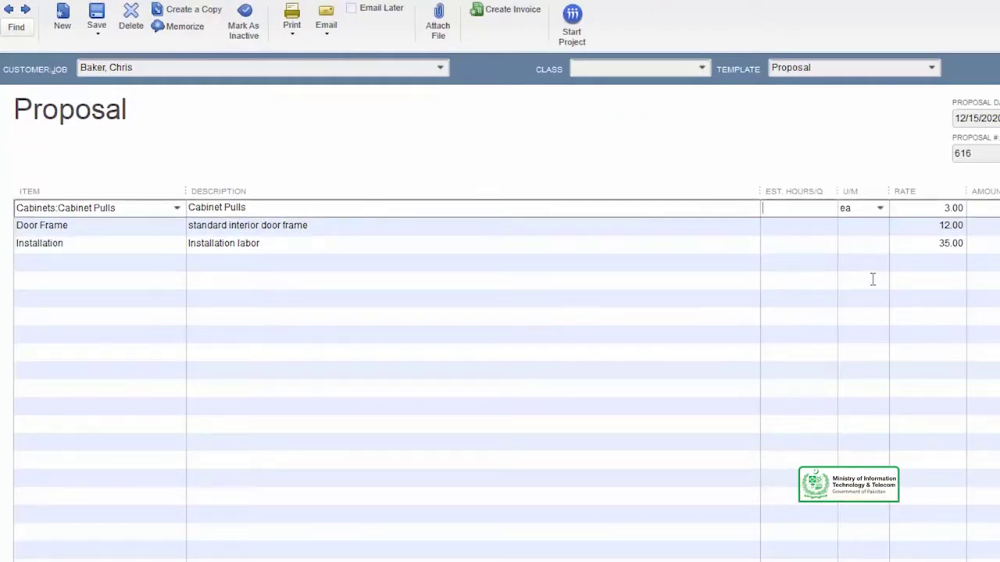
text(3)
key(Down)
text(3)
key(Down)
text(3)
key(Down)
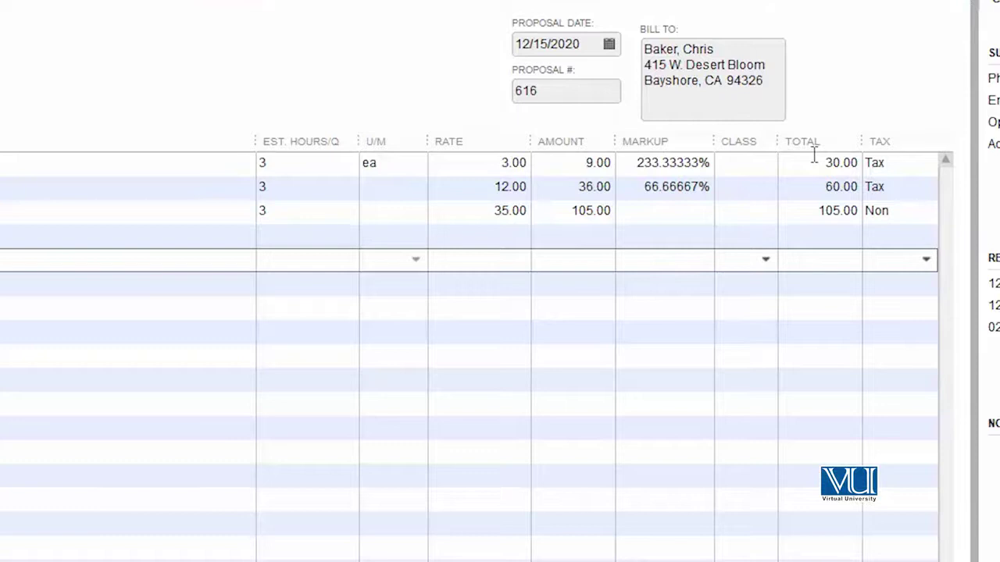
- Set the markup on the Installation line to 15%
click(674, 217)
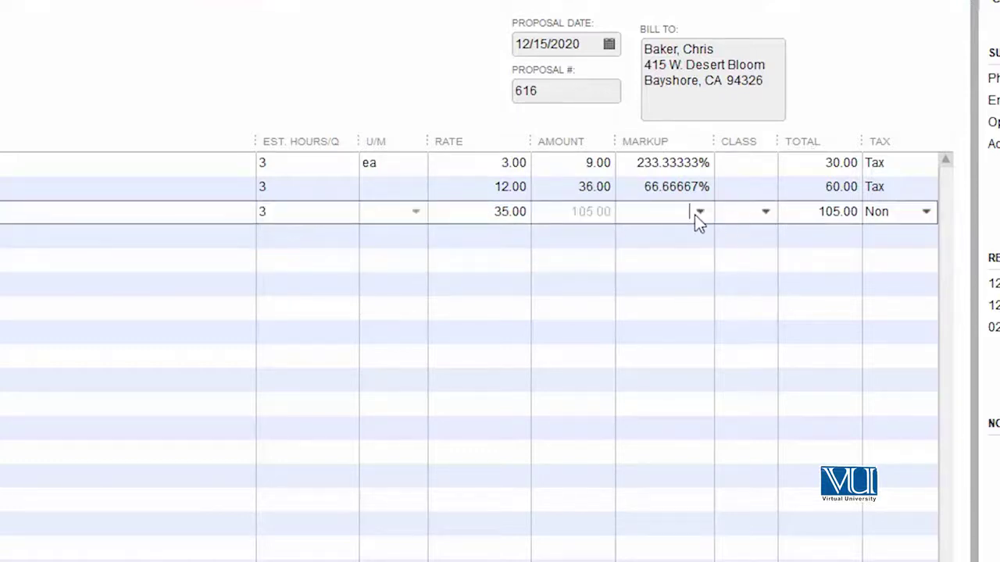
text(15%)
key(Tab)
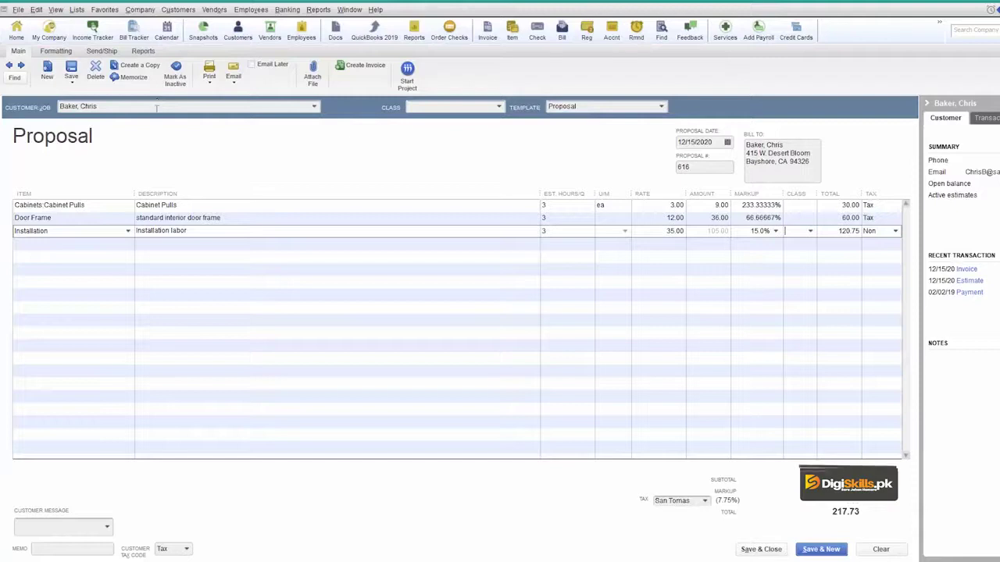
- Set the quantities to 7 for Cabinet Pulls, 7 for Door Frame and 21 for Installation, and save and close the estimate
click(549, 205)
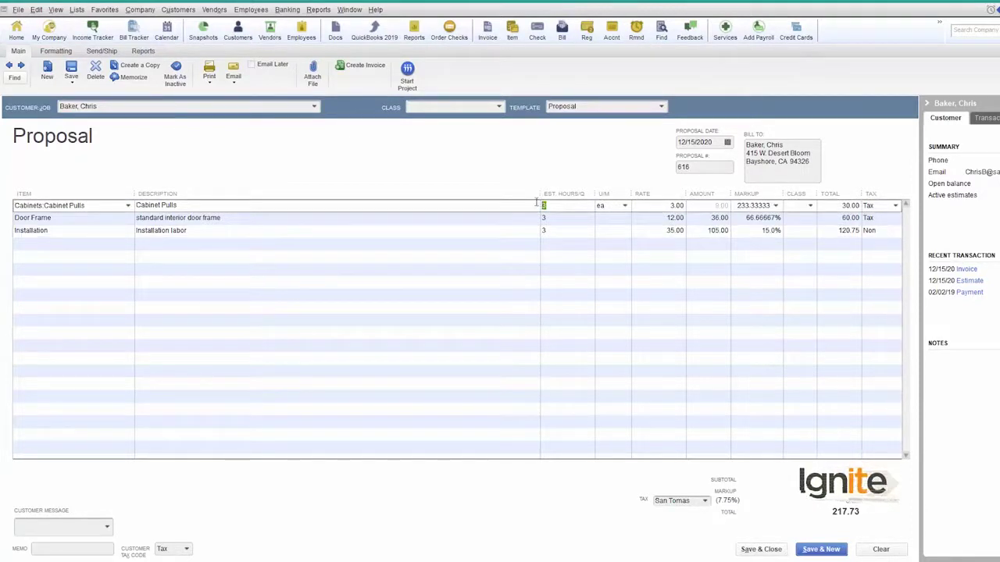
text(7)
click(639, 253)
click(564, 218)
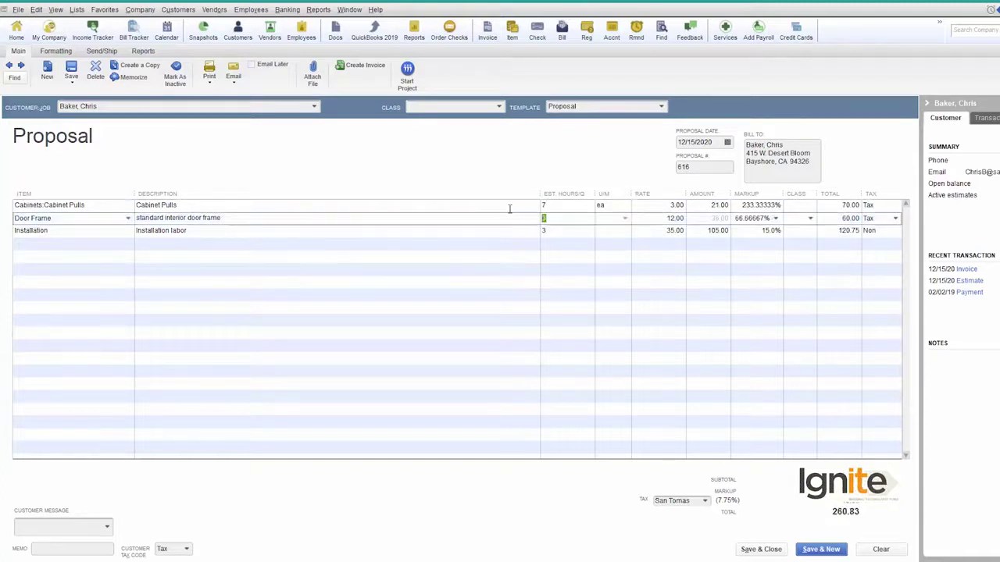
text(7)
click(552, 244)
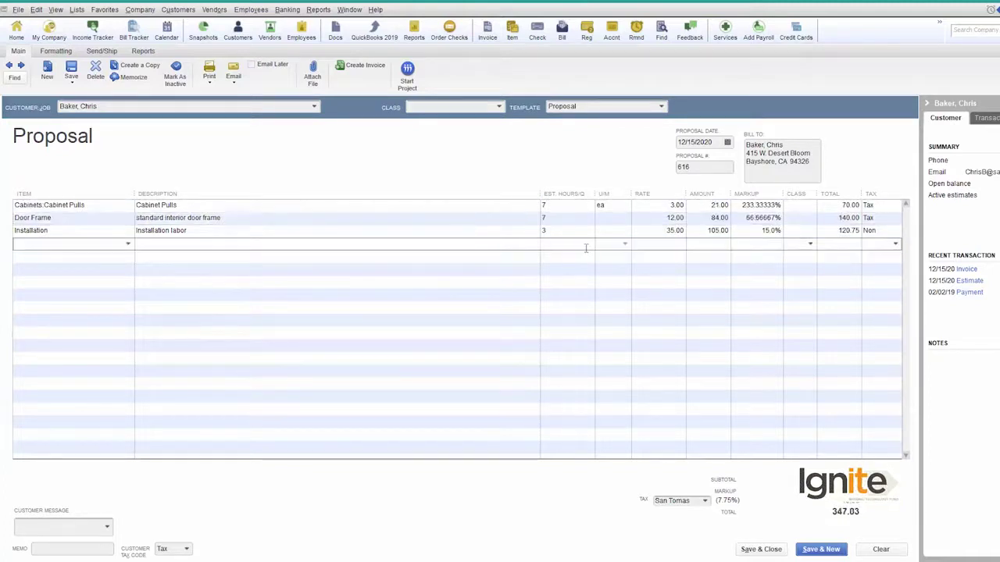
click(552, 232)
text(21)
key(Tab)
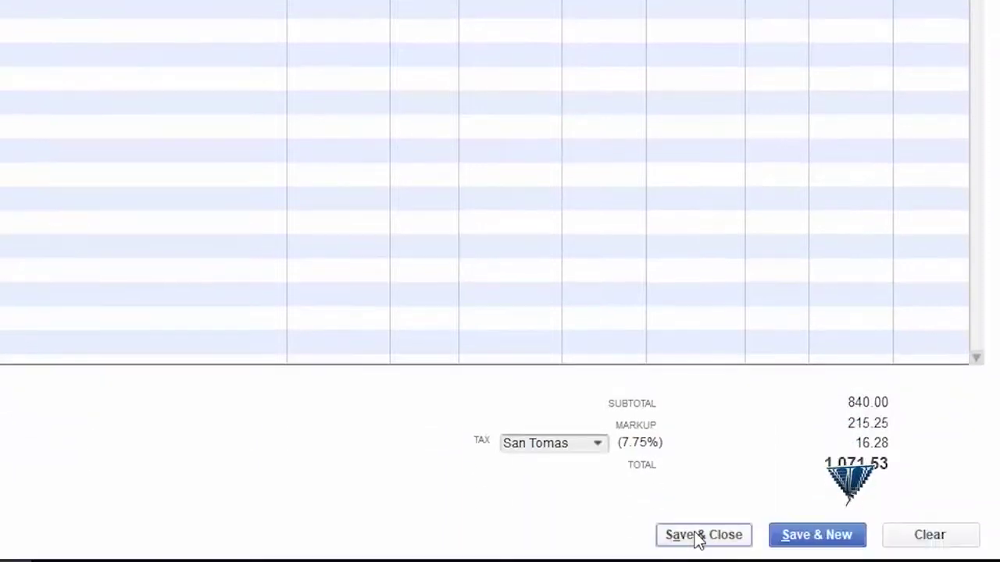
click(703, 535)
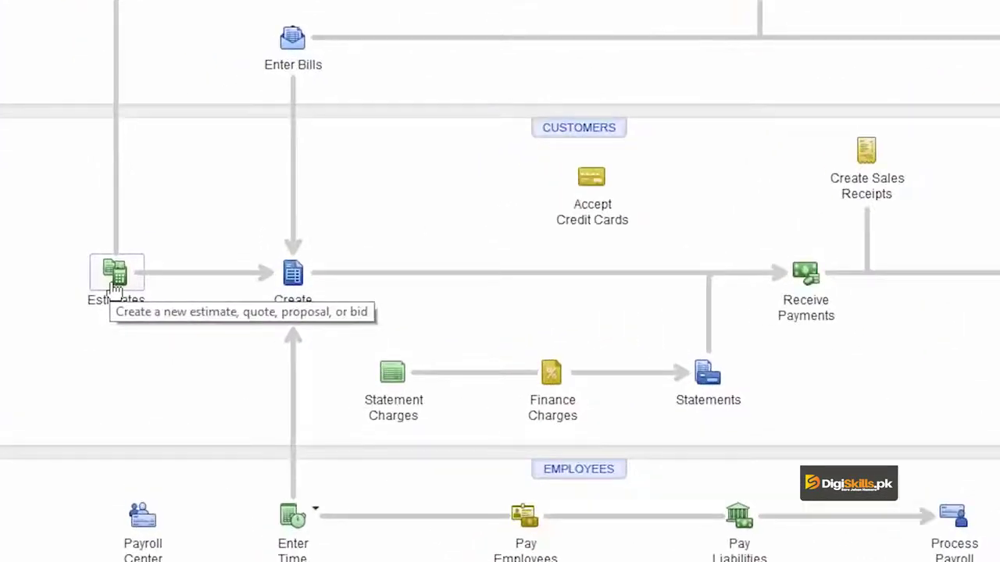
- Start a new invoice for the same customer and base it on the available estimate dated 12/15/2020
click(307, 291)
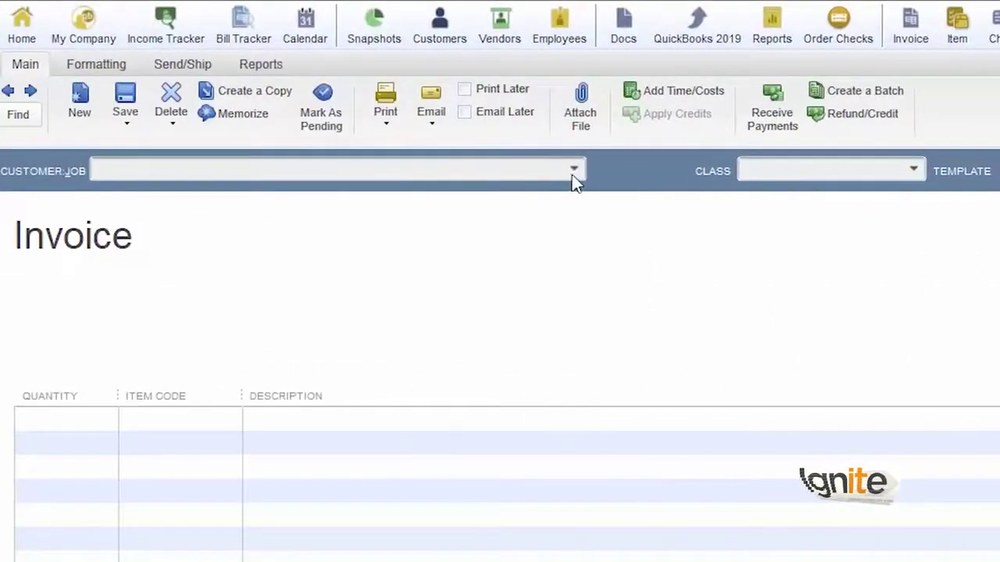
click(573, 169)
click(176, 431)
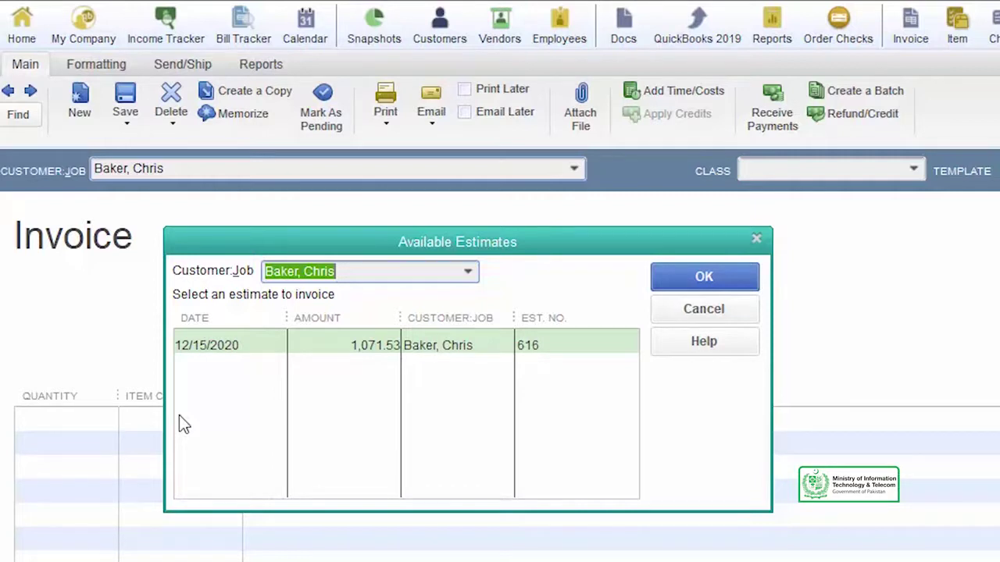
click(290, 344)
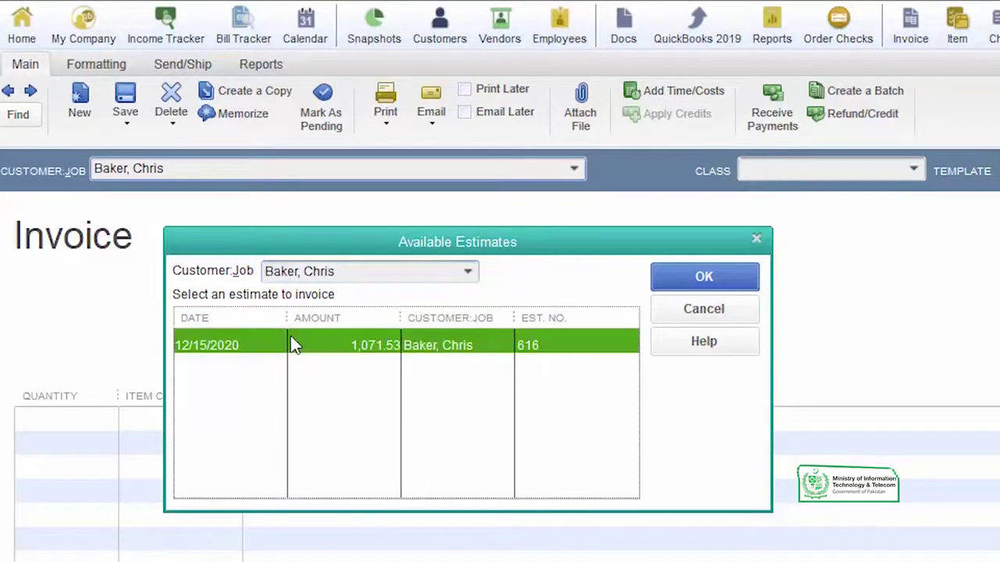
click(676, 283)
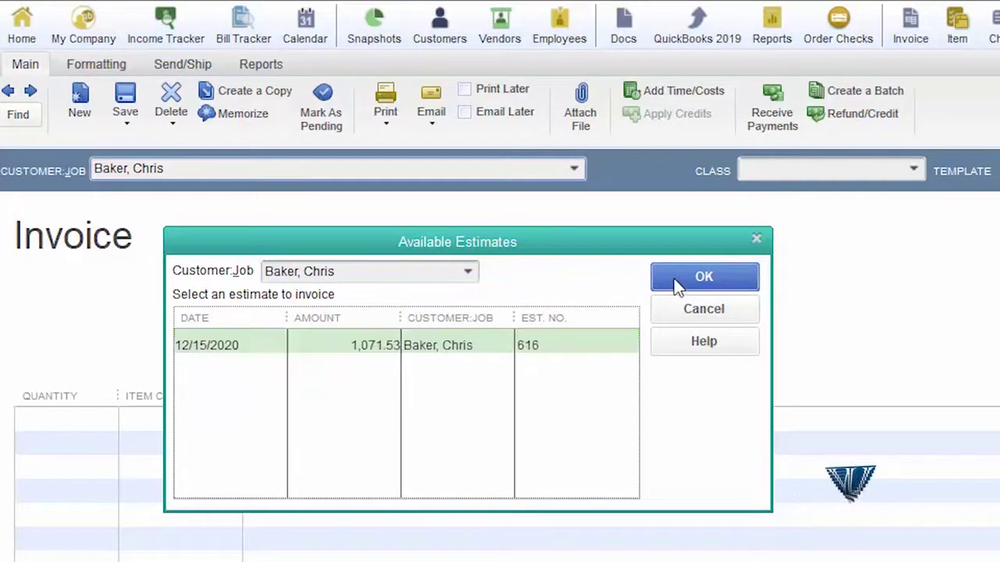
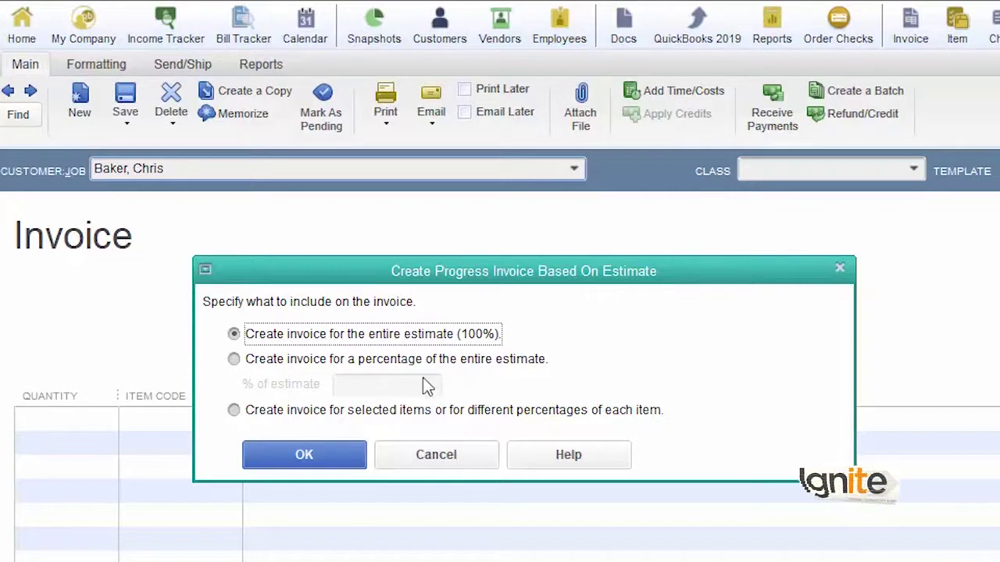
- Create the progress invoice for 25% of the entire estimate
click(311, 361)
click(346, 384)
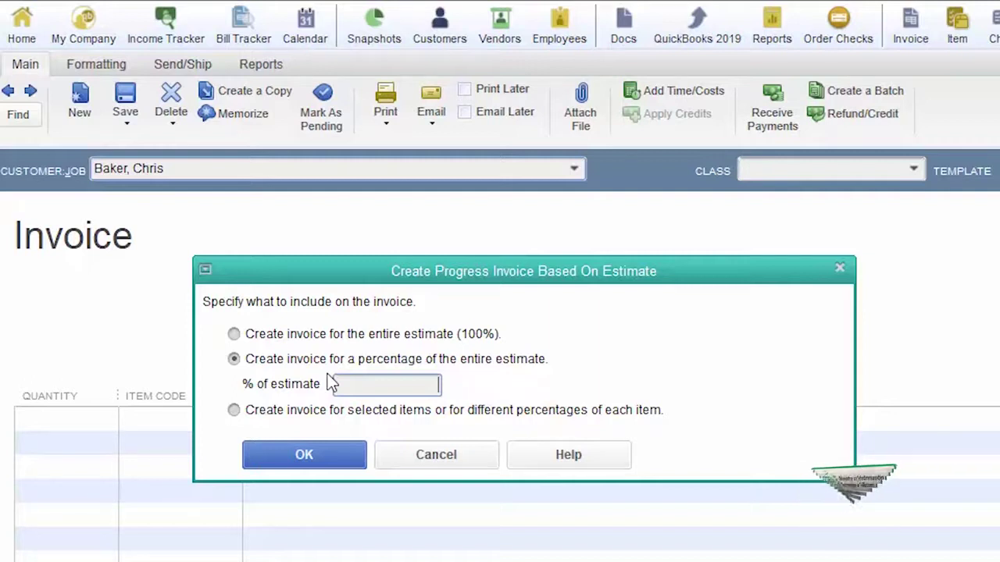
text(2)
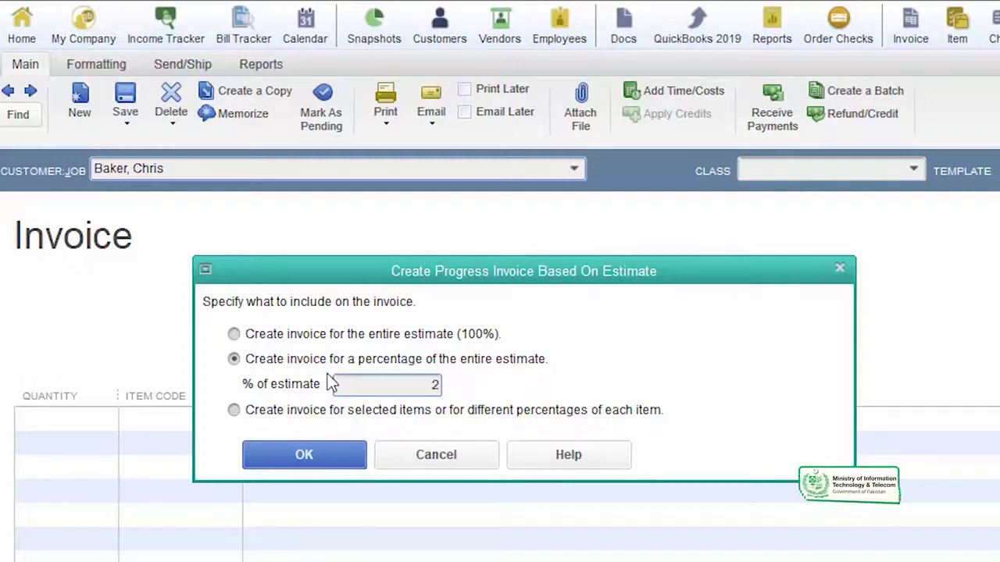
text(5)
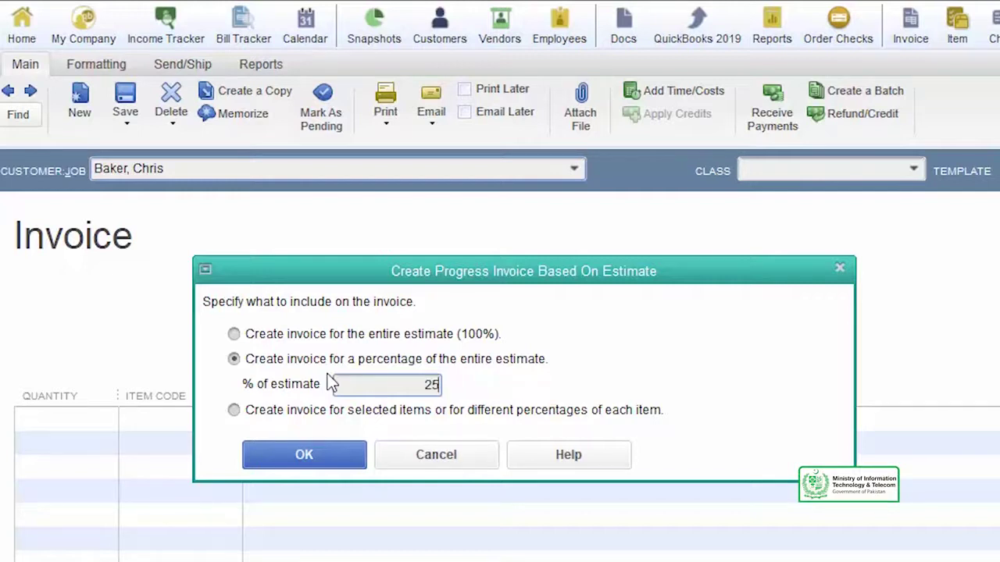
text(%)
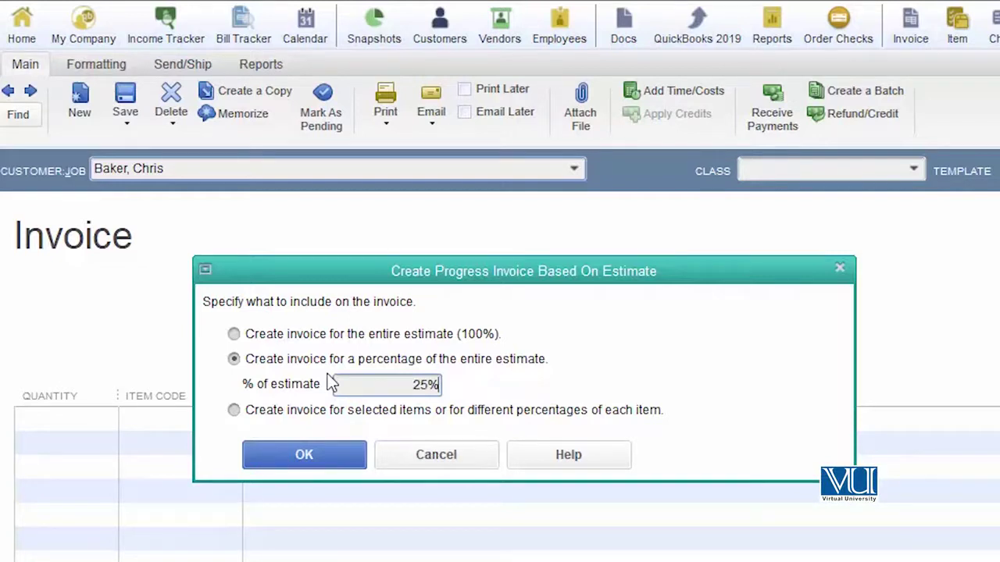
click(296, 464)
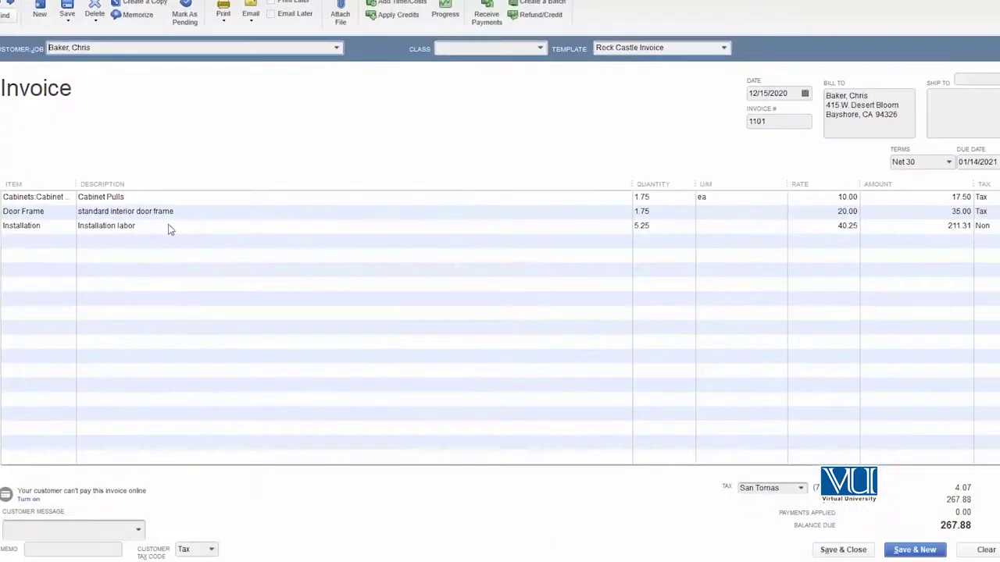
- Widen the invoice's Item column, and open the progress amounts per item with the Item and prior-billing columns widened
drag(76, 186, 161, 186)
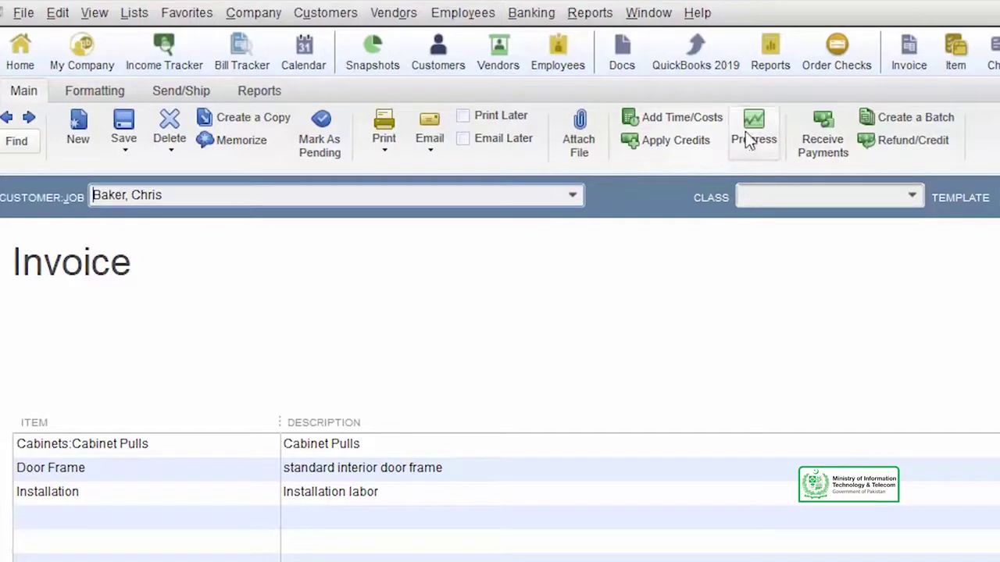
click(748, 139)
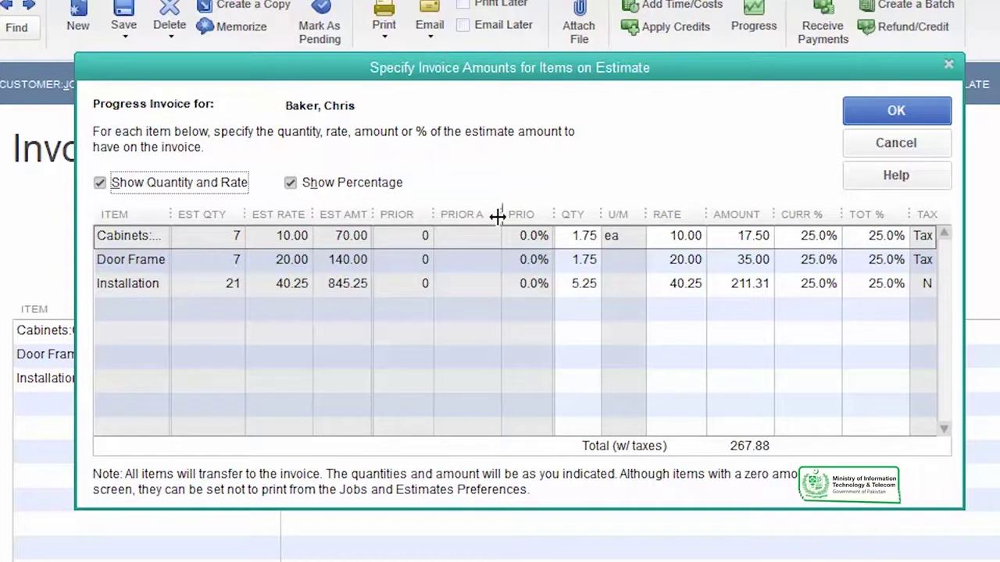
drag(501, 214, 518, 215)
drag(432, 215, 450, 214)
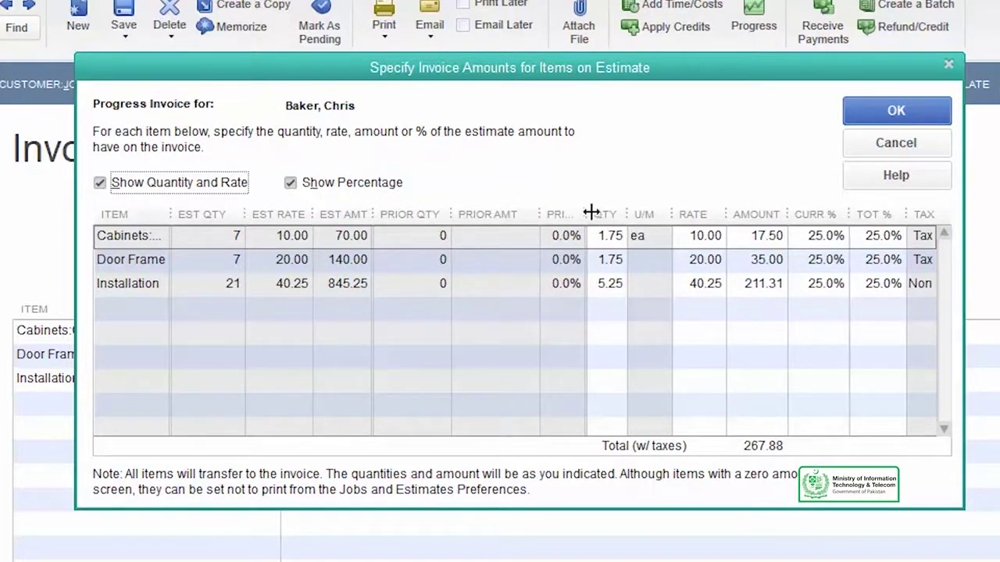
drag(589, 210, 601, 209)
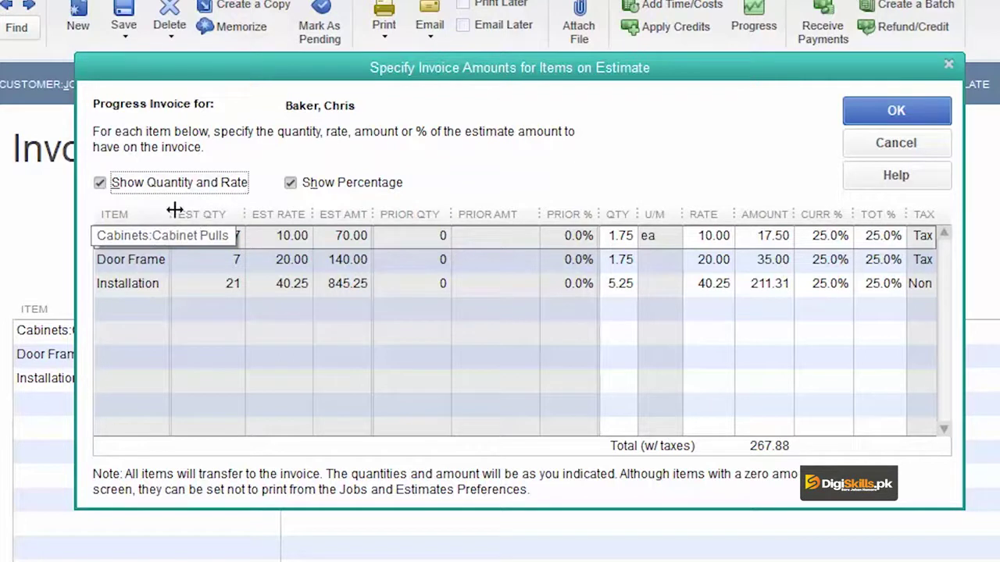
mouse_move(179, 211)
mouse_down()
mouse_move(194, 213)
mouse_move(178, 214)
mouse_up()
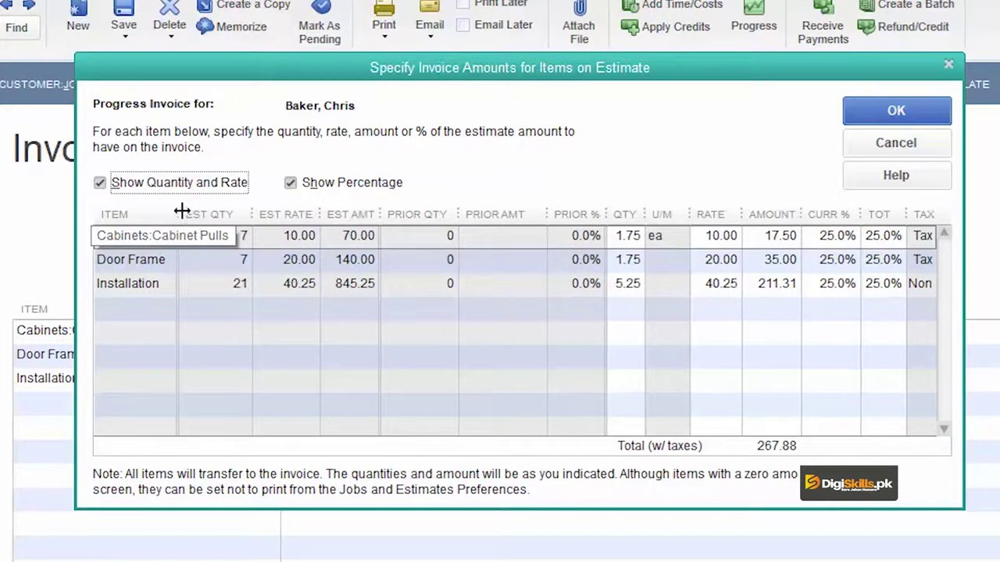
- Set the quantity billed on this progress invoice to 2 for Cabinet Pulls and 2 for Door Frame
click(628, 236)
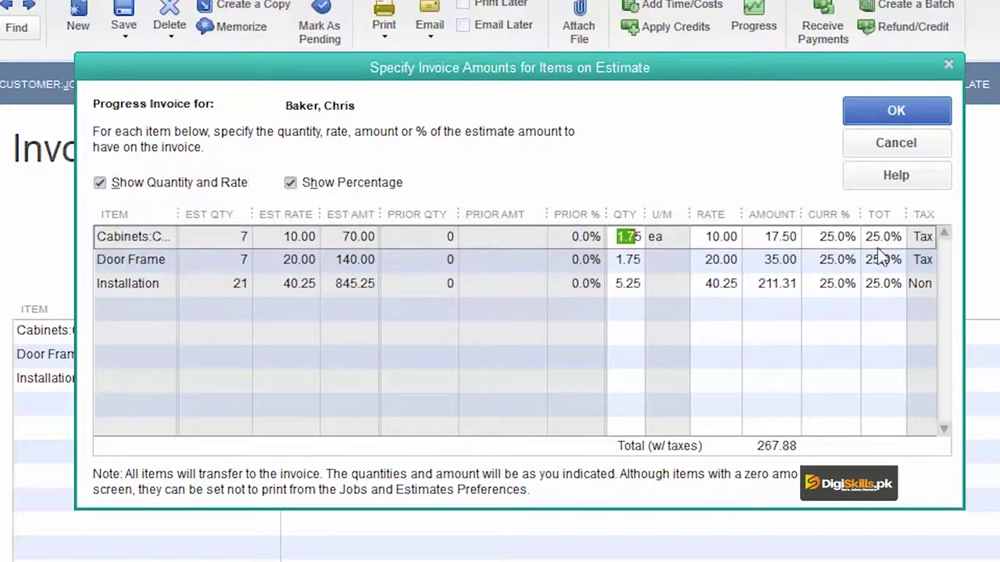
key(BackSpace)
key(Delete)
text(2)
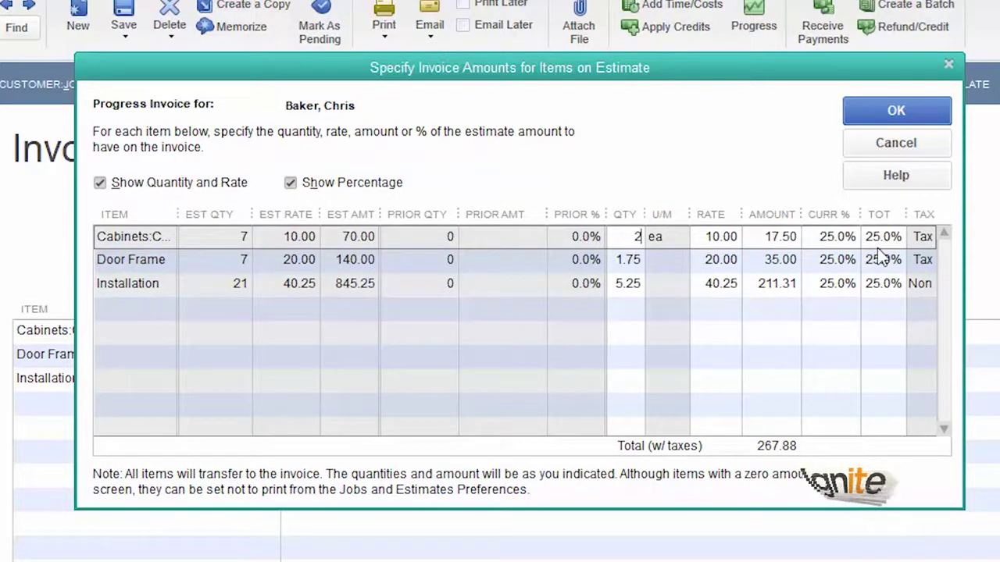
click(643, 261)
click(643, 260)
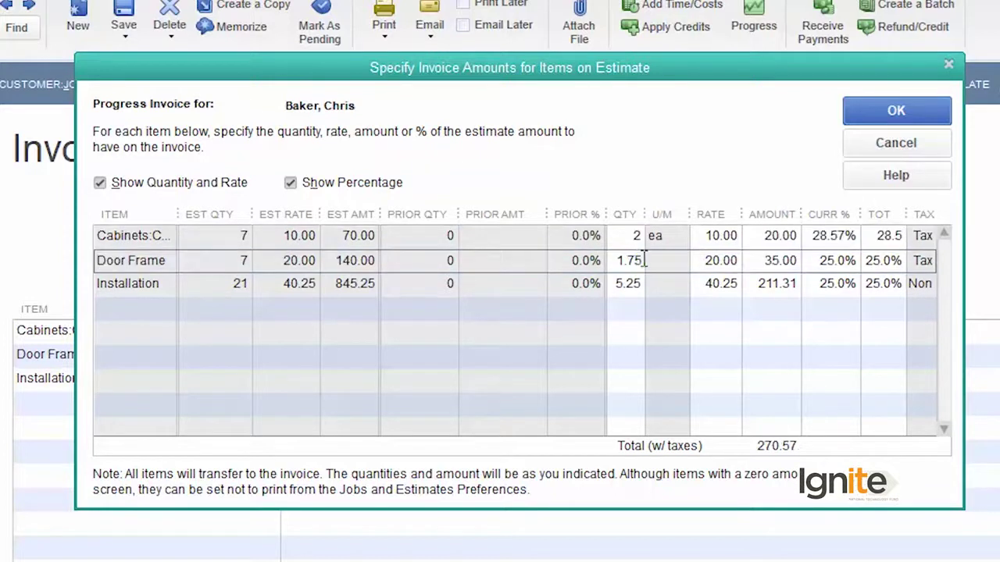
key(Up)
click(644, 261)
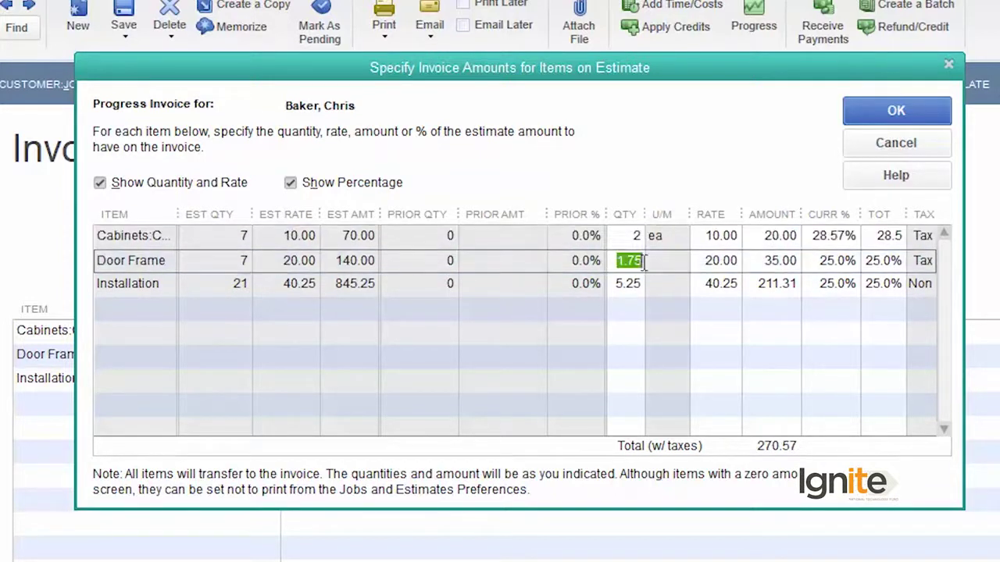
text(2)
key(Tab)
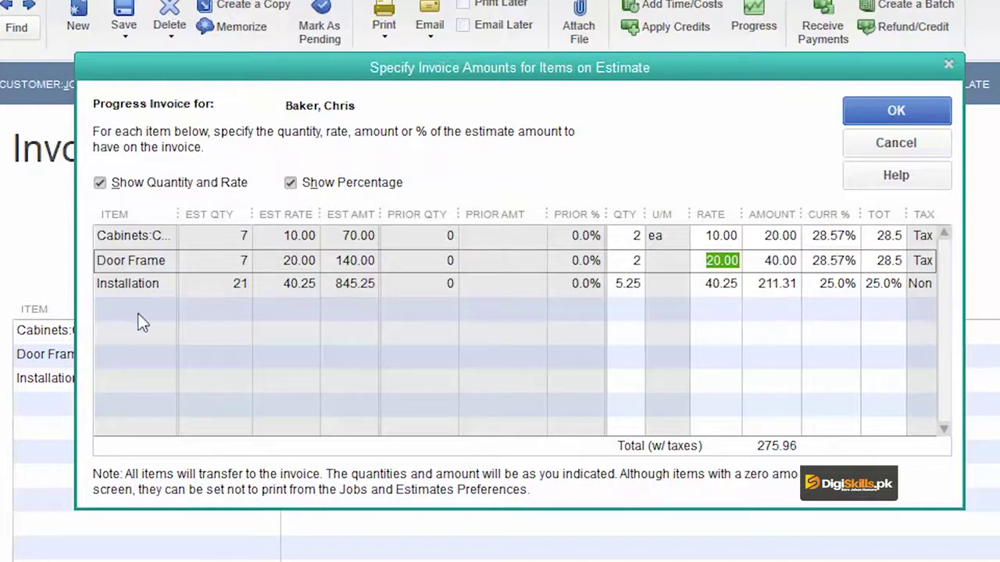
- Apply the progress amounts after widening the Item column and narrowing Prior Amt, and save and close the invoice
drag(177, 214, 191, 214)
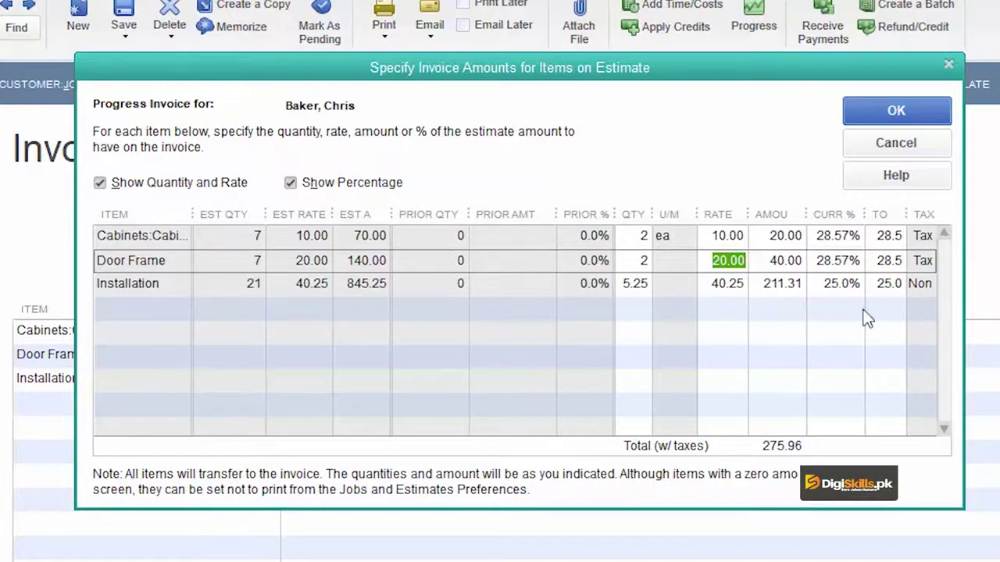
drag(555, 214, 542, 214)
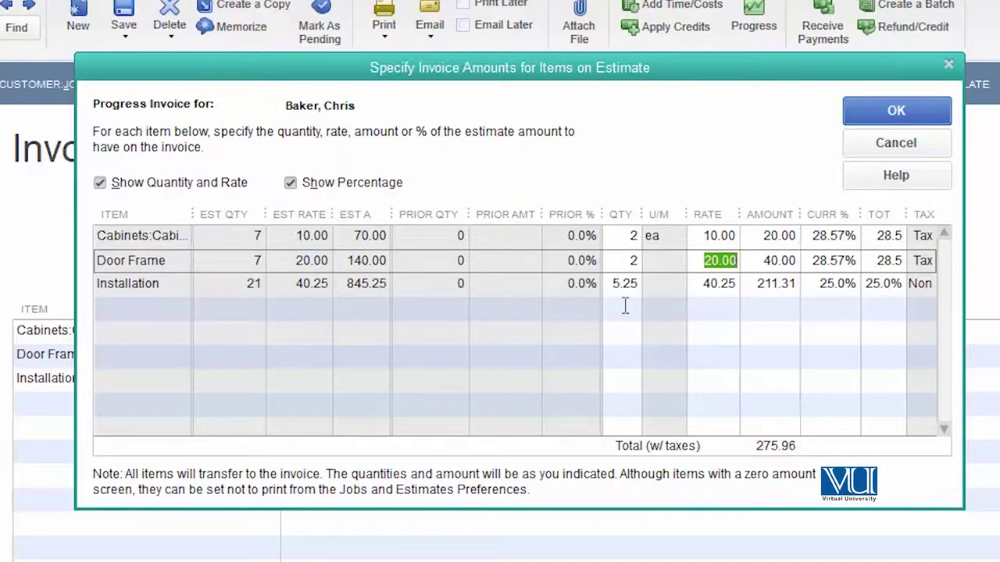
click(897, 113)
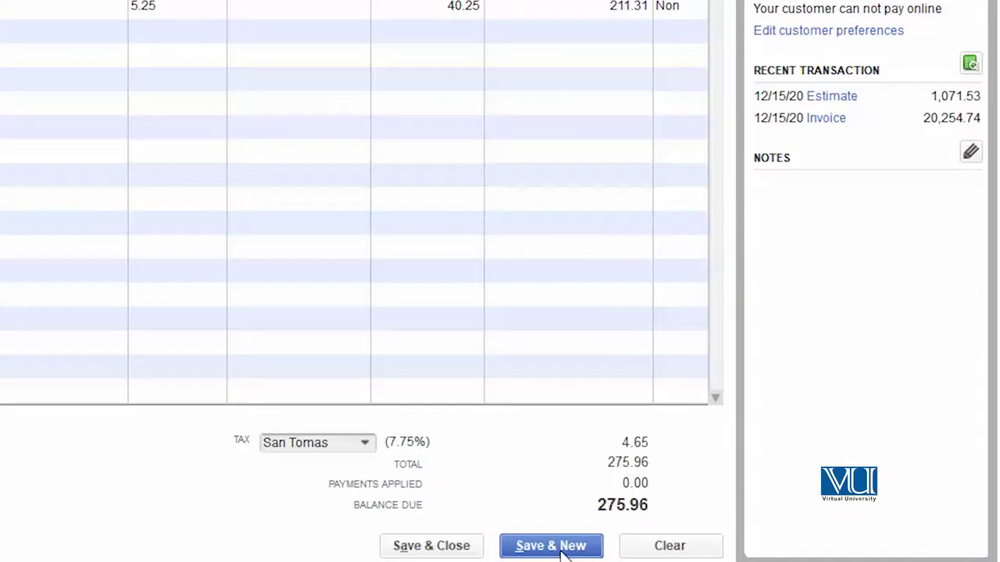
click(431, 546)
- Start another invoice for the same customer and base it on the available estimate dated 12/15/2020
click(182, 281)
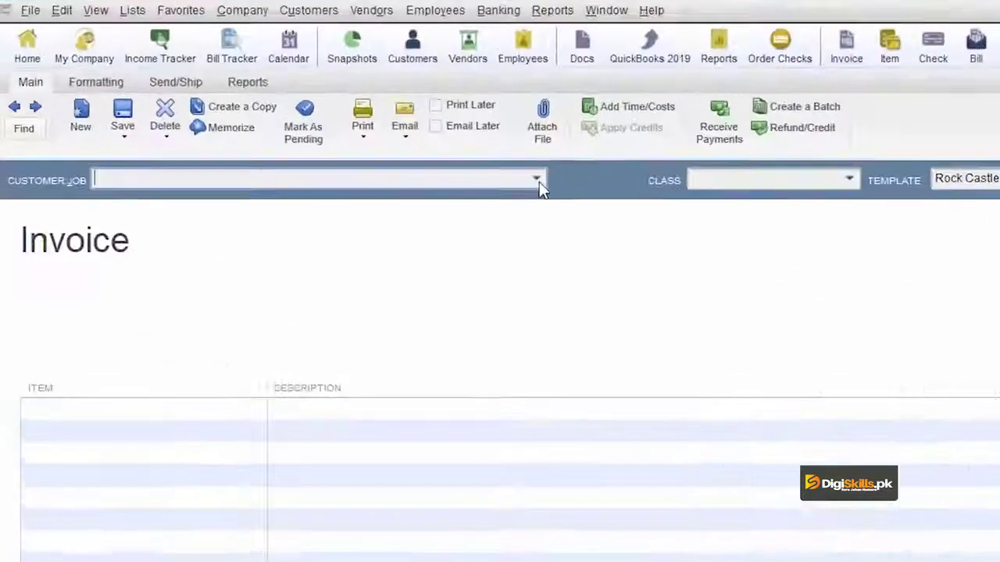
click(310, 107)
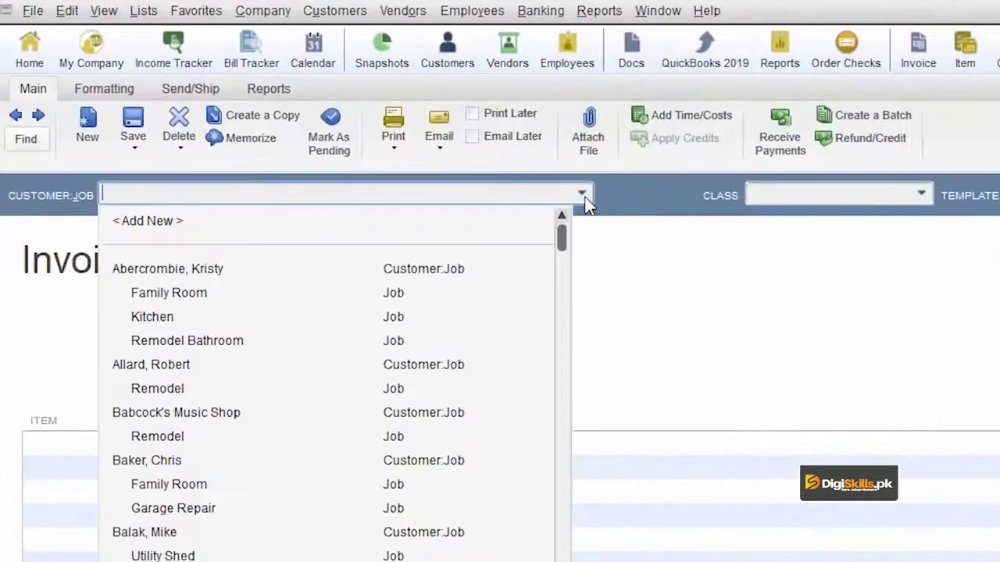
click(127, 463)
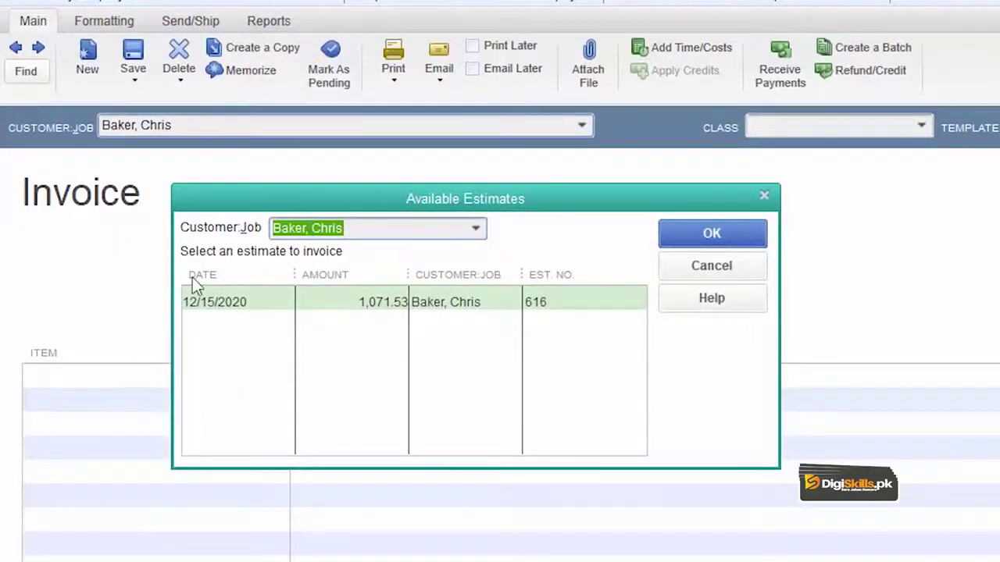
click(331, 309)
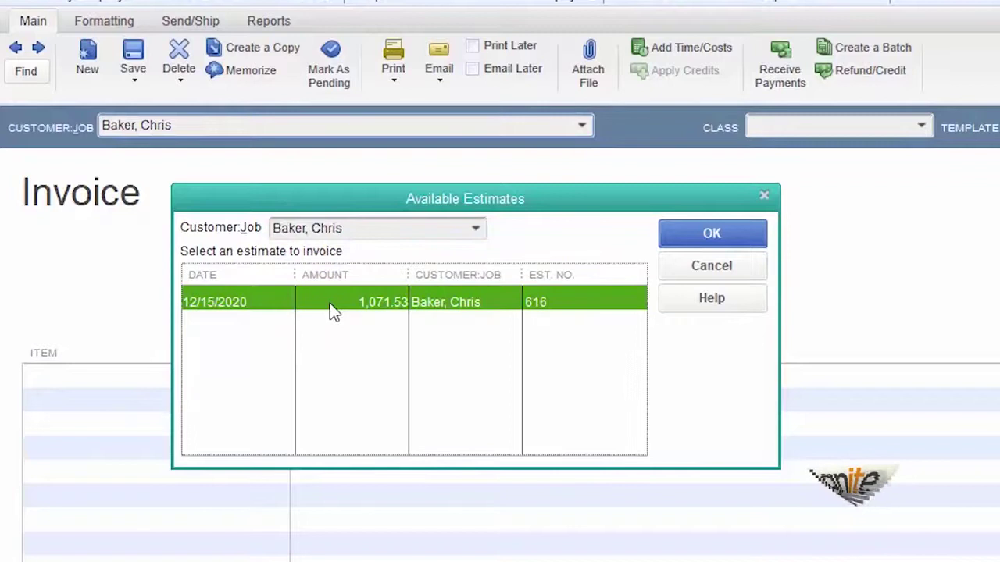
click(699, 238)
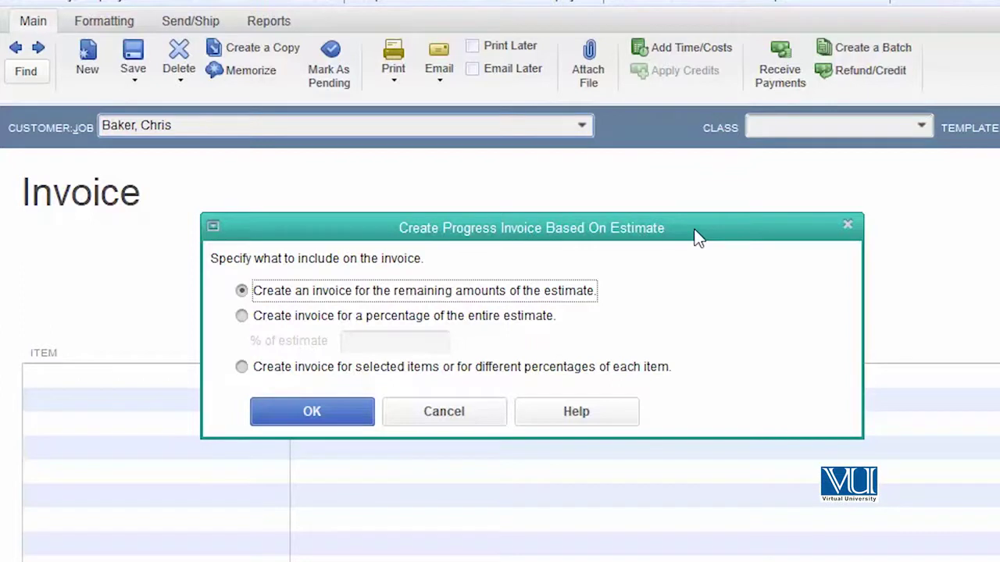
- Create the invoice for the remaining amounts of the estimate and review its progress amounts per item
click(313, 414)
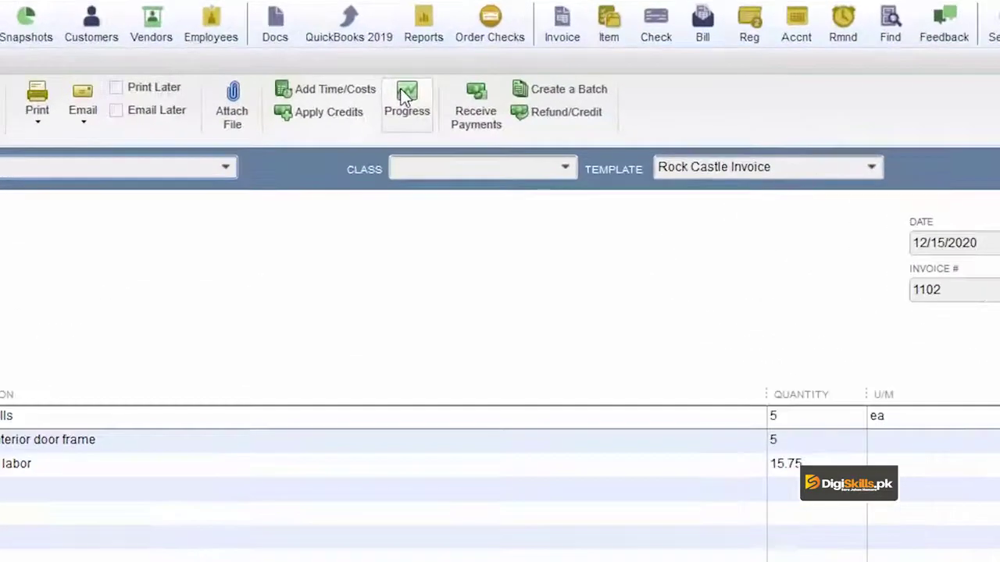
click(405, 95)
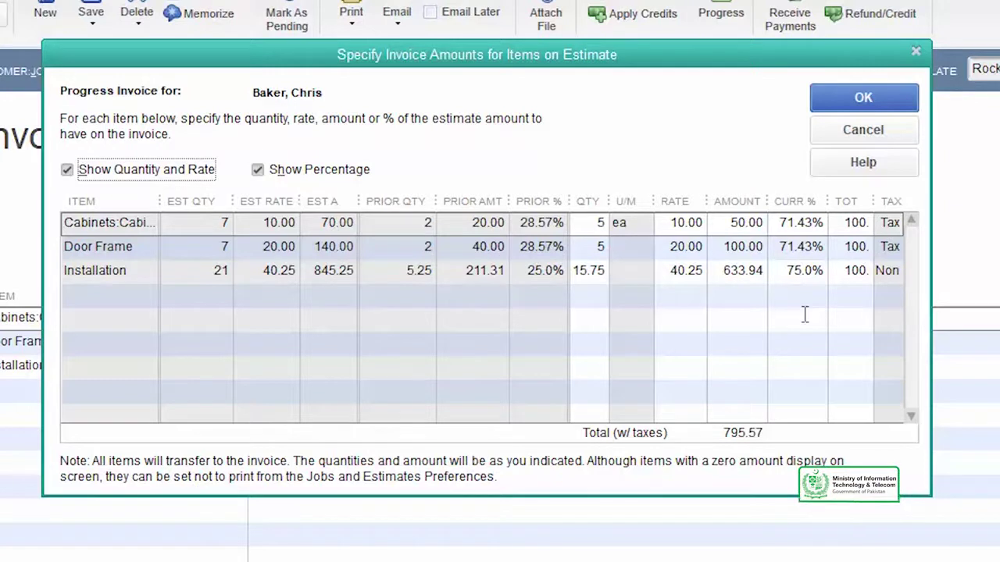
click(870, 109)
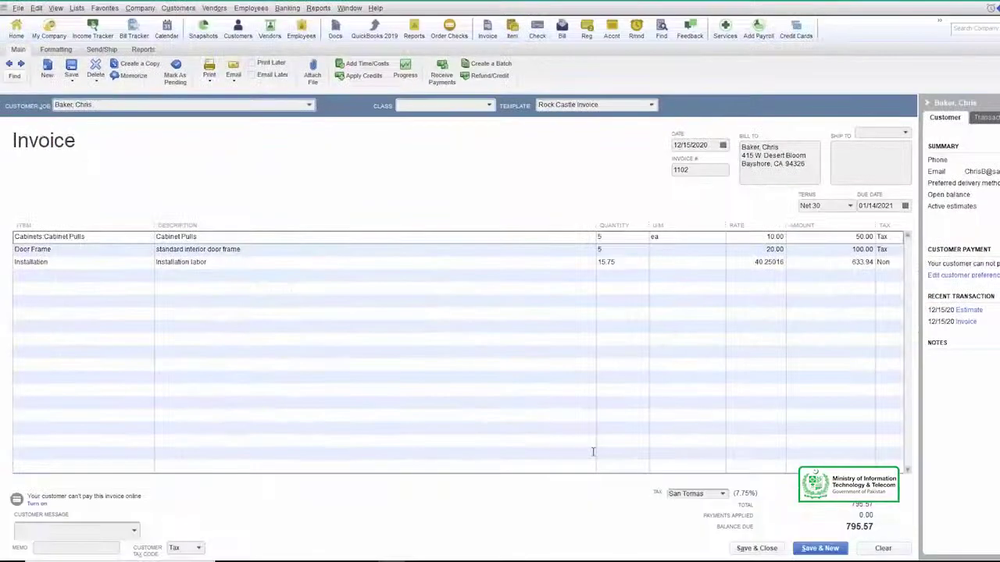